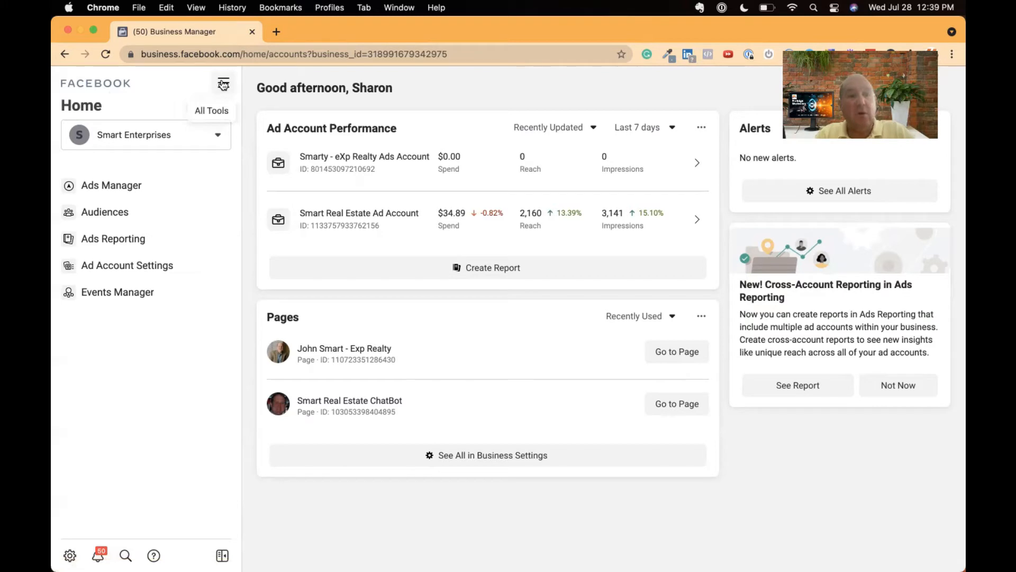
- Open the Automated Rules page and start creating a new rule
{"action": "left_click", "coordinate": [224, 85]}
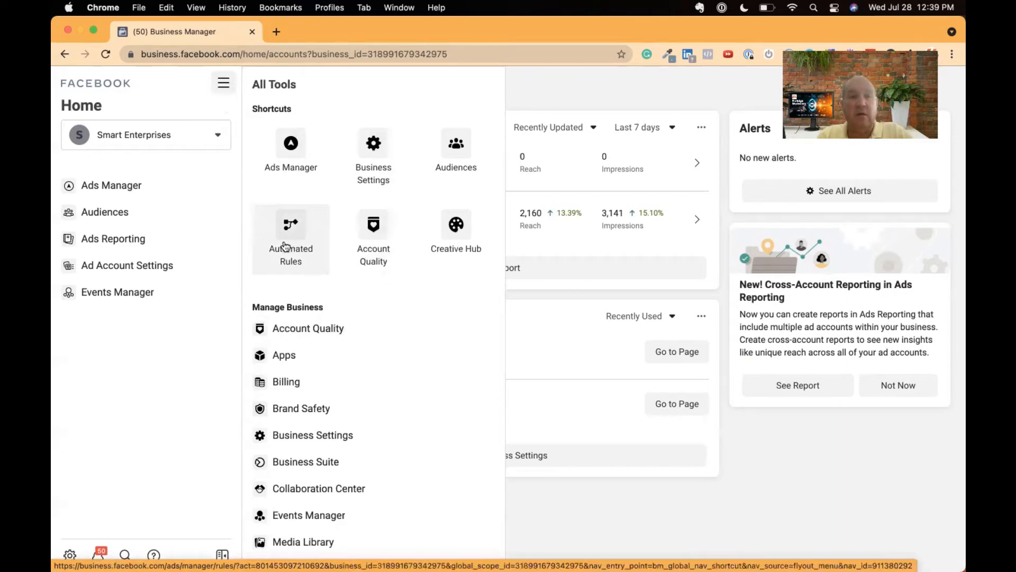
{"action": "scroll", "coordinate": [363, 295], "scroll_direction": "down", "scroll_amount": 2}
{"action": "scroll", "coordinate": [364, 295], "scroll_direction": "down", "scroll_amount": 10}
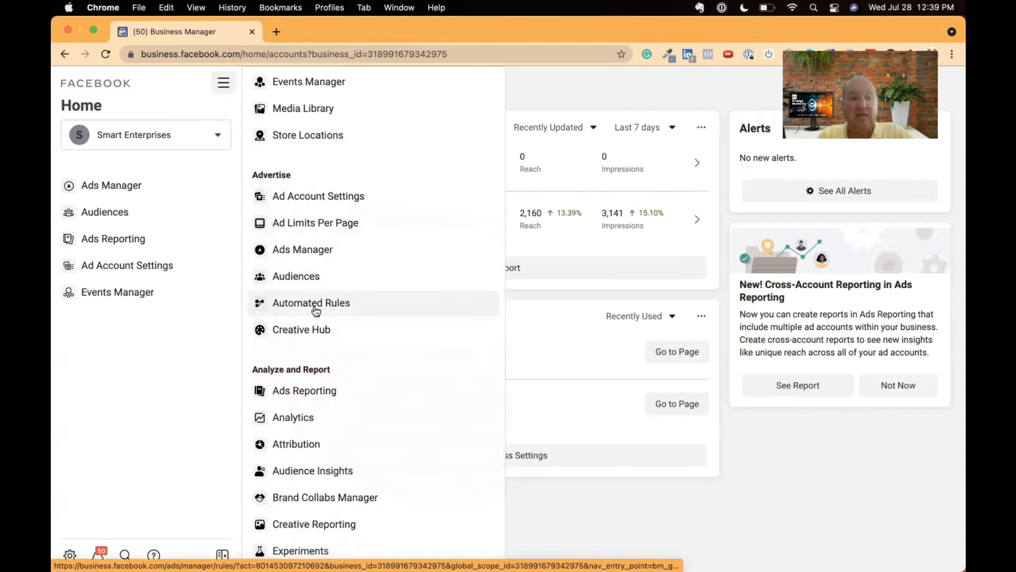
{"action": "left_click", "coordinate": [318, 304]}
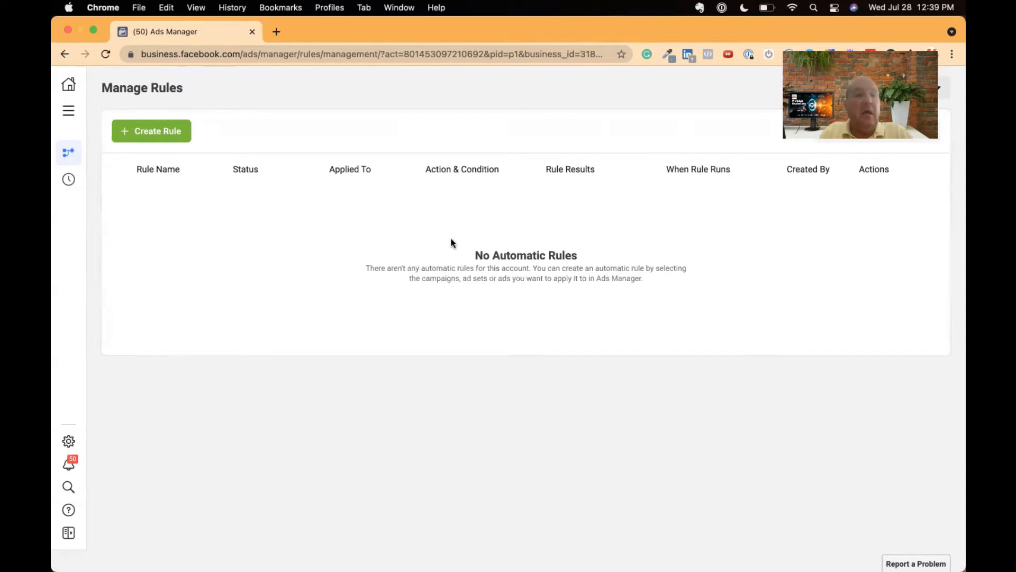
{"action": "left_click", "coordinate": [160, 134]}
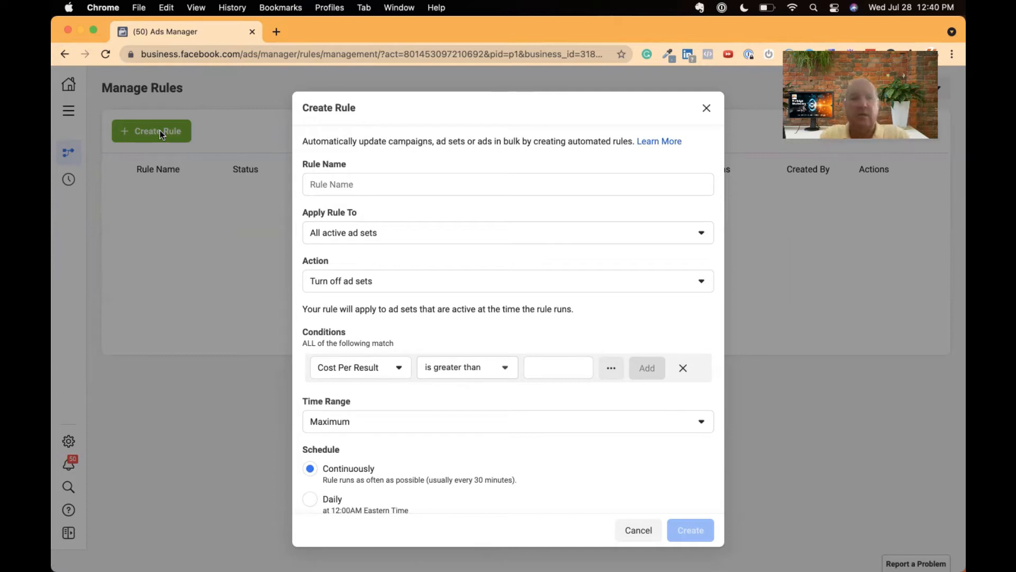
- Name the new rule "Cost Per Lead Increased Over $7"
{"action": "left_click", "coordinate": [321, 185]}
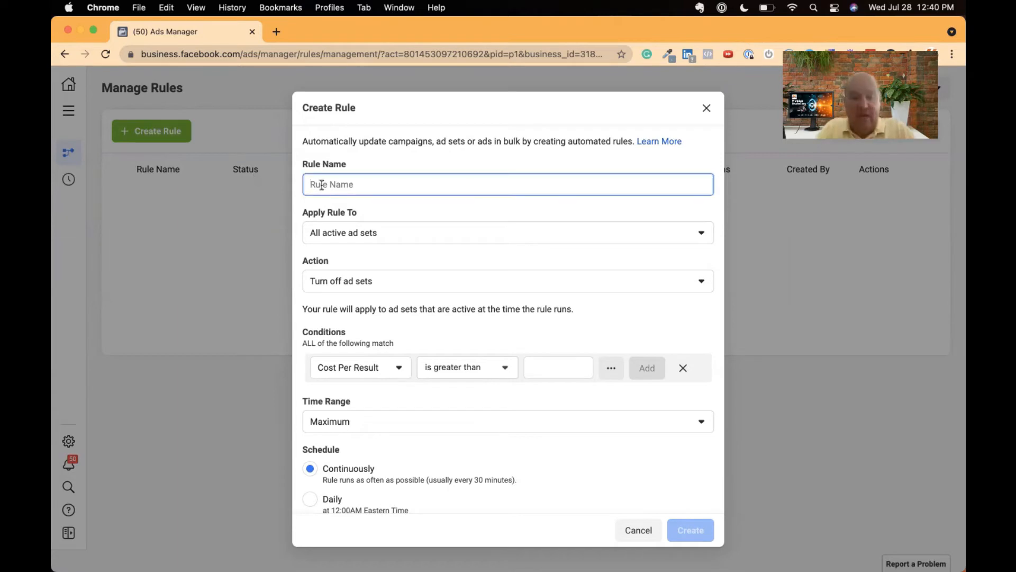
{"action": "type", "text": "Cost Per Lead"}
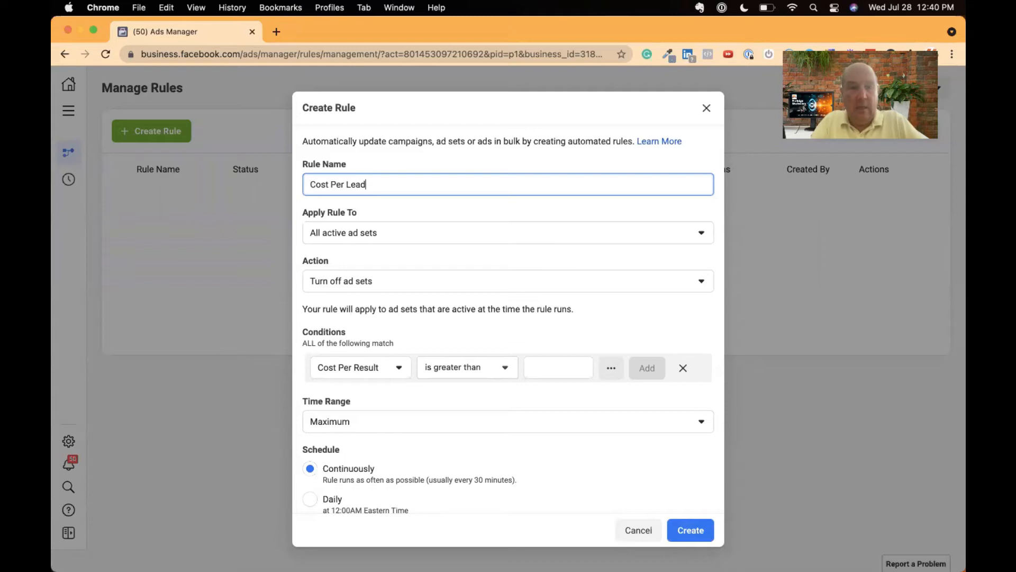
{"action": "type", "text": " Increased"}
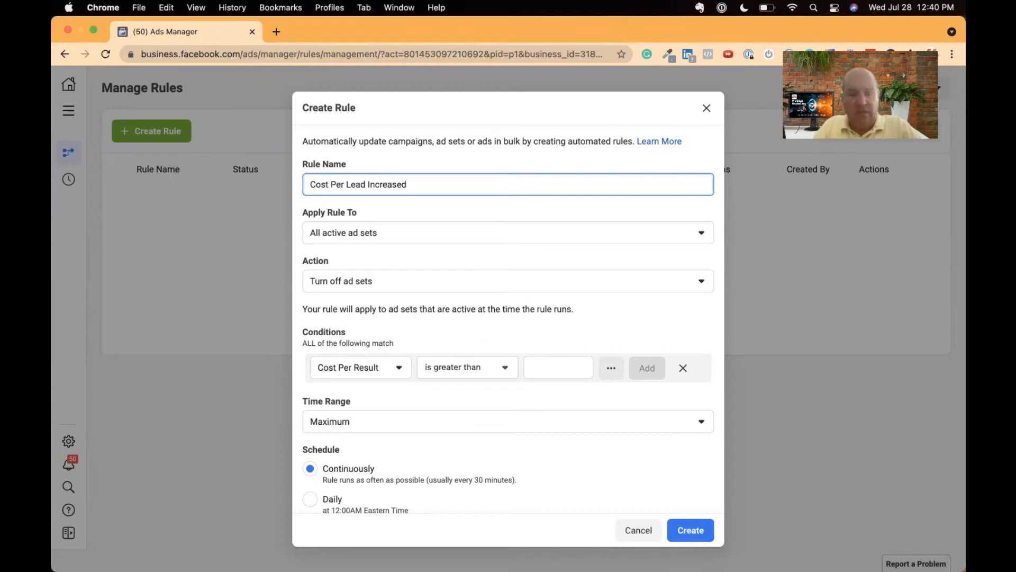
{"action": "type", "text": "Over $"}
{"action": "key", "text": "BackSpace"}
{"action": "key", "text": "BackSpace"}
{"action": "type", "text": "$7"}
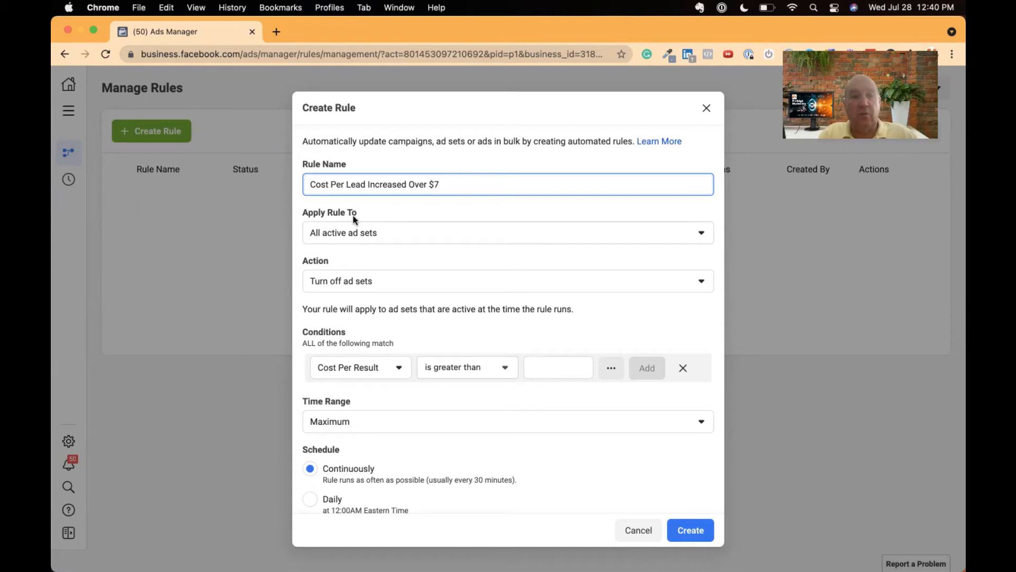
- Apply the rule to all active campaigns and keep Turn off campaigns as its action
{"action": "left_click", "coordinate": [365, 234]}
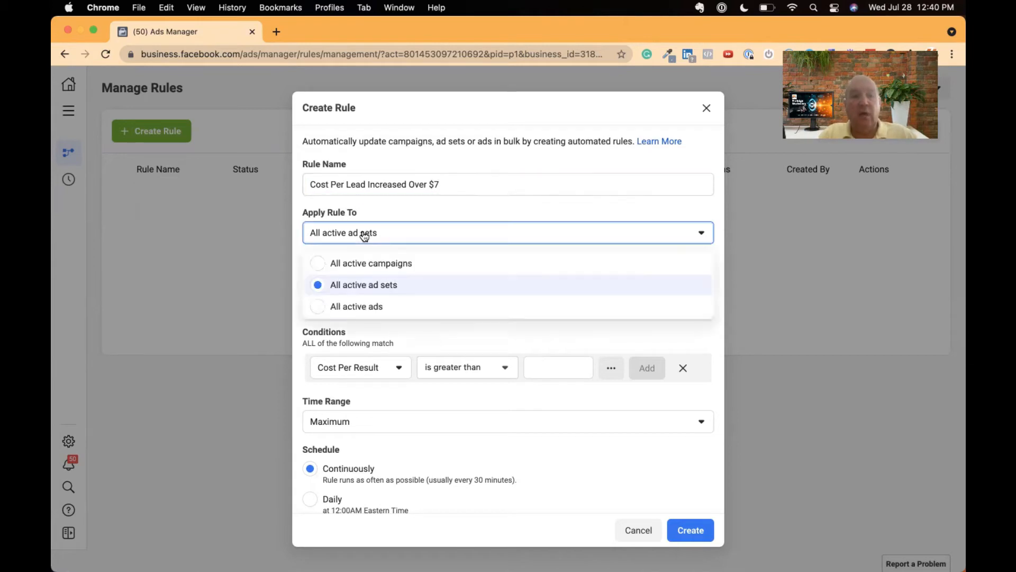
{"action": "left_click", "coordinate": [365, 265]}
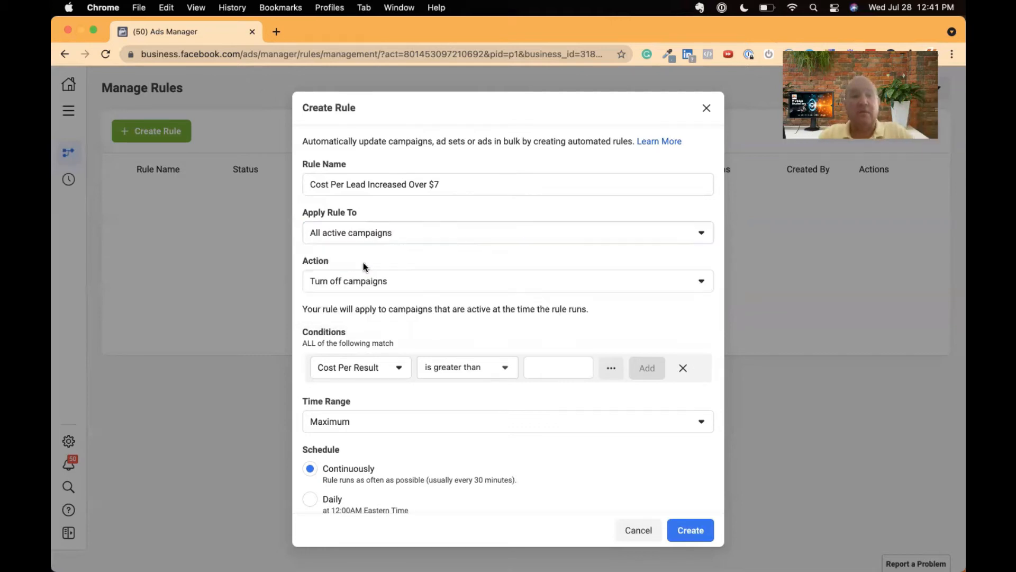
{"action": "scroll", "coordinate": [447, 235], "scroll_direction": "down", "scroll_amount": 2}
{"action": "left_click", "coordinate": [432, 226]}
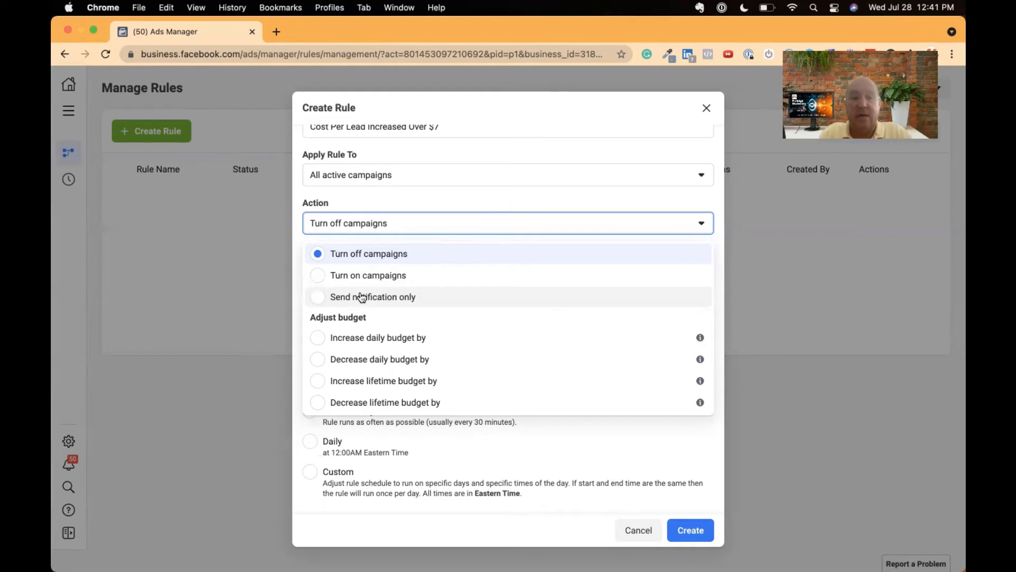
{"action": "left_click", "coordinate": [368, 211]}
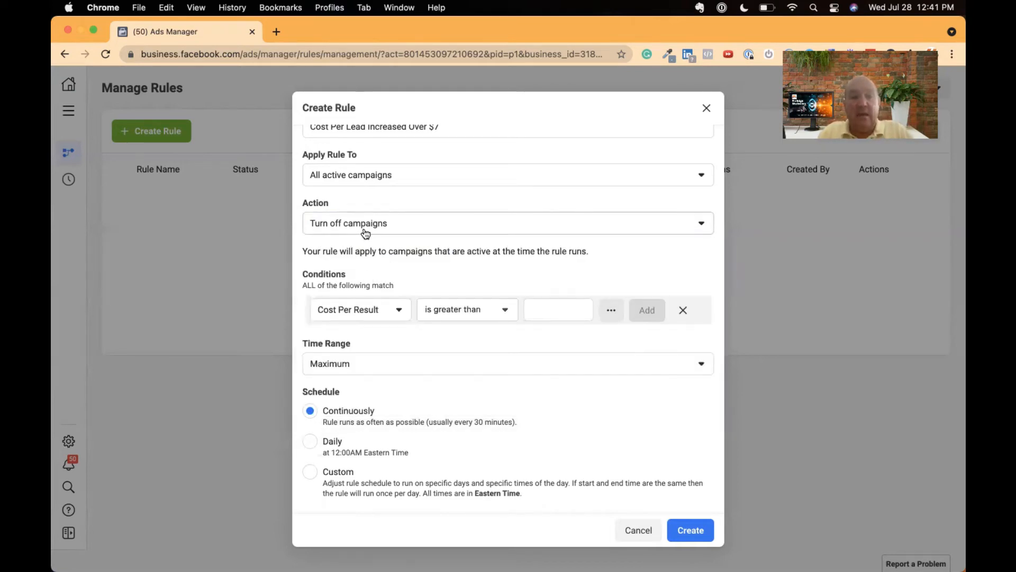
- Add a condition that Cost Per Result is greater than $7
{"action": "left_click", "coordinate": [366, 312]}
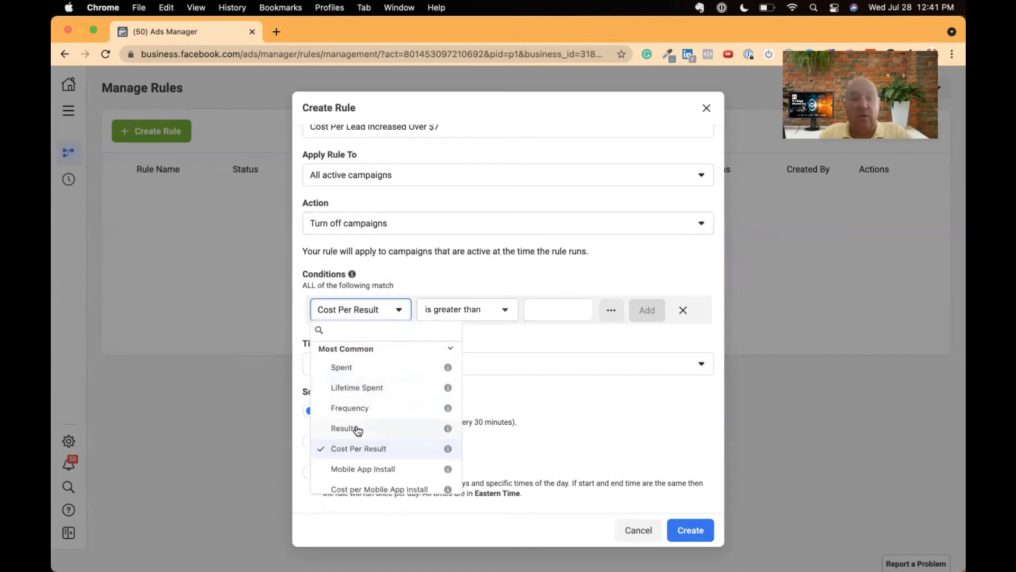
{"action": "scroll", "coordinate": [356, 428], "scroll_direction": "down", "scroll_amount": 3}
{"action": "scroll", "coordinate": [357, 429], "scroll_direction": "down", "scroll_amount": 3}
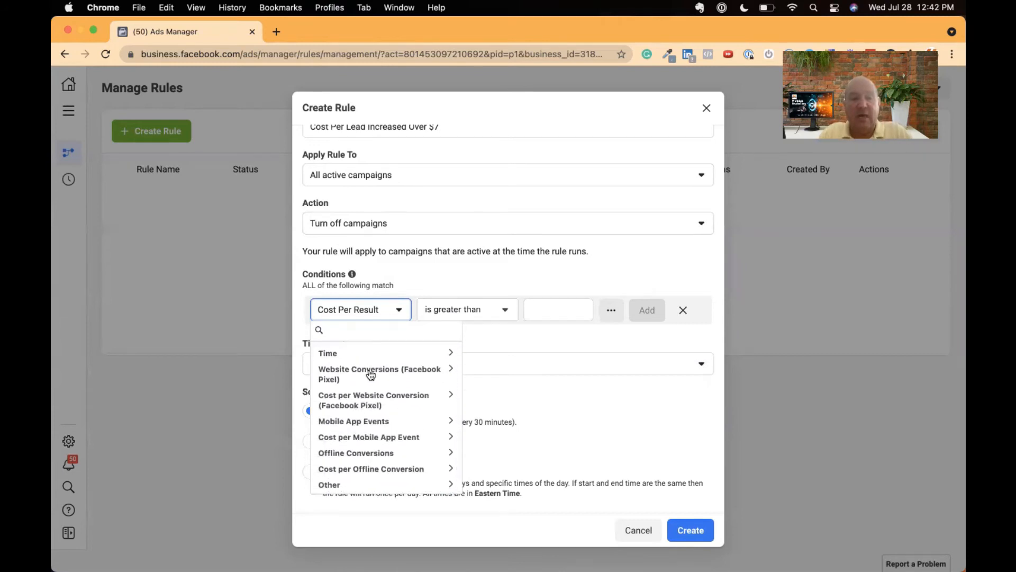
{"action": "scroll", "coordinate": [371, 370], "scroll_direction": "up", "scroll_amount": 1}
{"action": "scroll", "coordinate": [371, 373], "scroll_direction": "down", "scroll_amount": 1}
{"action": "scroll", "coordinate": [387, 422], "scroll_direction": "up", "scroll_amount": 8}
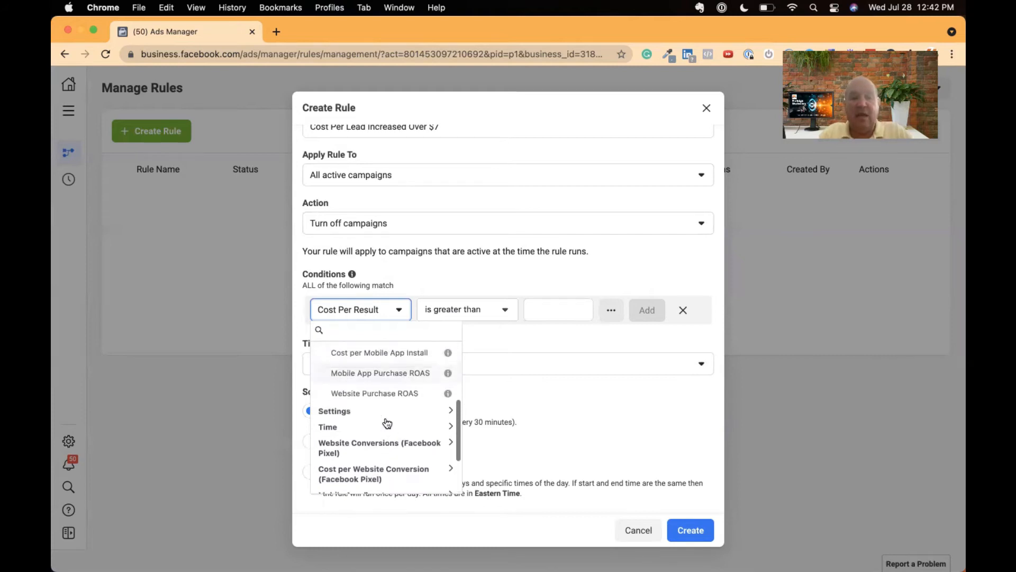
{"action": "scroll", "coordinate": [387, 423], "scroll_direction": "up", "scroll_amount": 1}
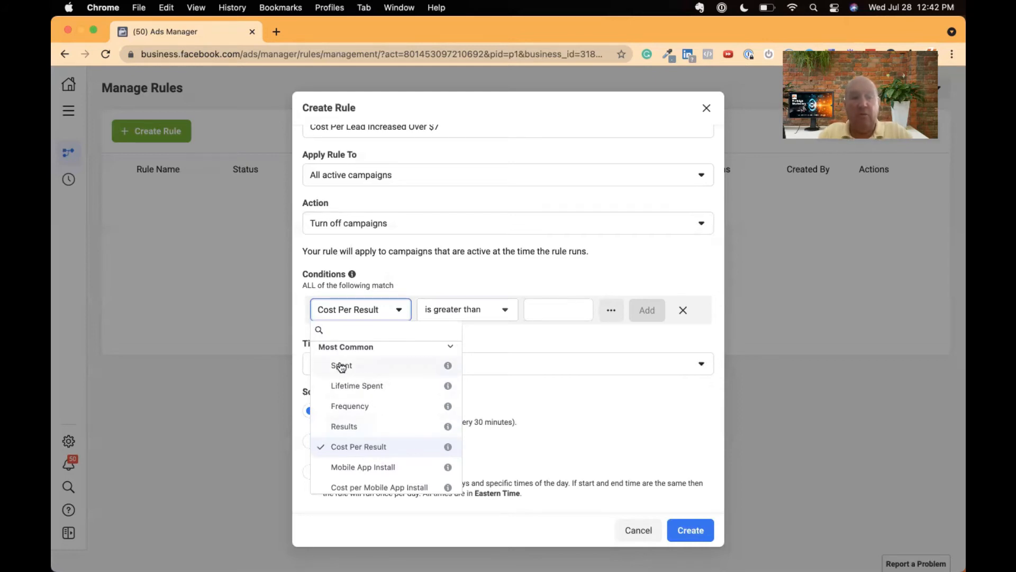
{"action": "left_click", "coordinate": [345, 447]}
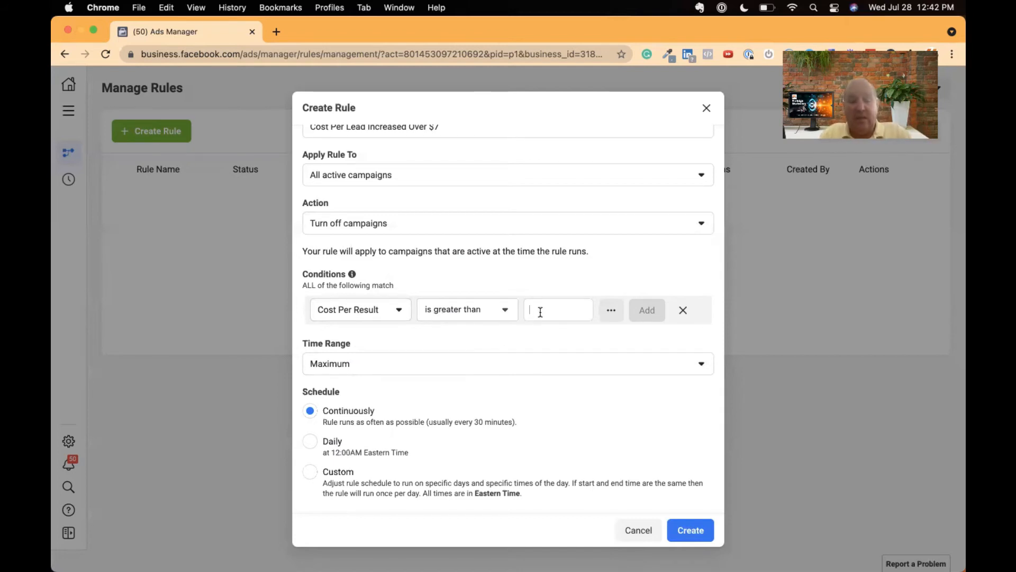
{"action": "type", "text": "7"}
{"action": "key", "text": "Return"}
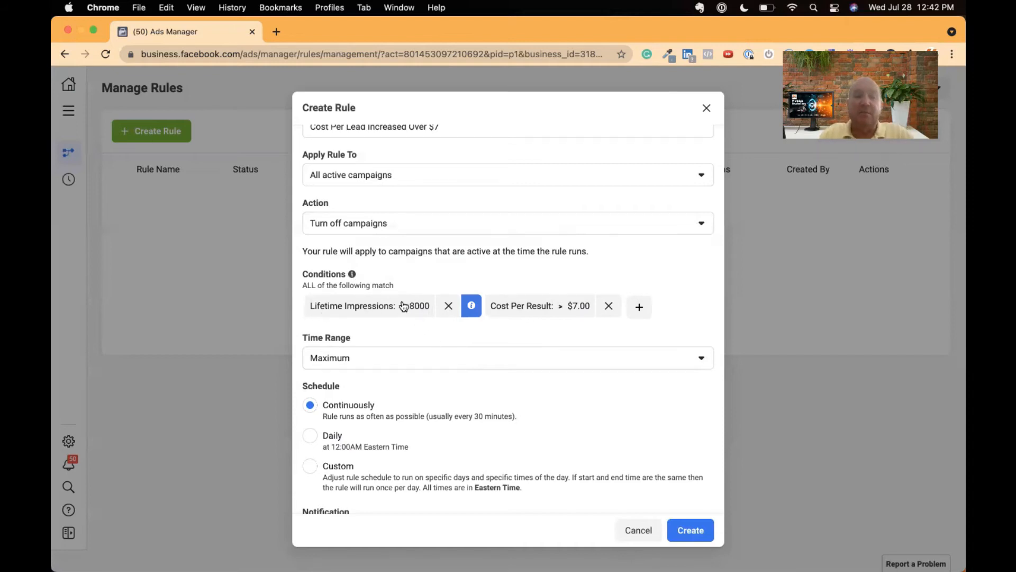
- Review the available time ranges and set the rule's time range to Maximum
{"action": "mouse_move", "coordinate": [353, 274]}
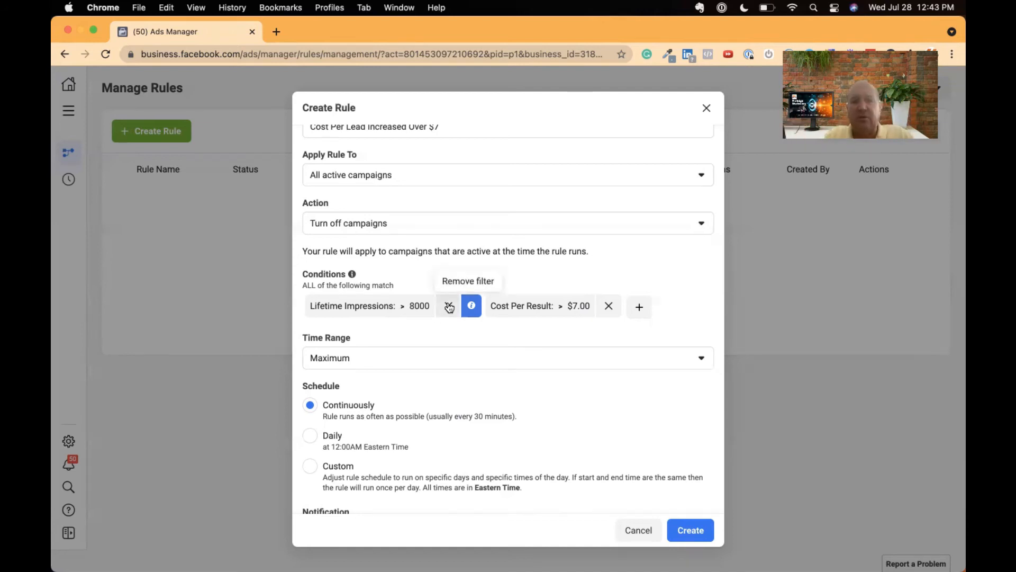
{"action": "scroll", "coordinate": [417, 337], "scroll_direction": "down", "scroll_amount": 1}
{"action": "scroll", "coordinate": [417, 337], "scroll_direction": "down", "scroll_amount": 3}
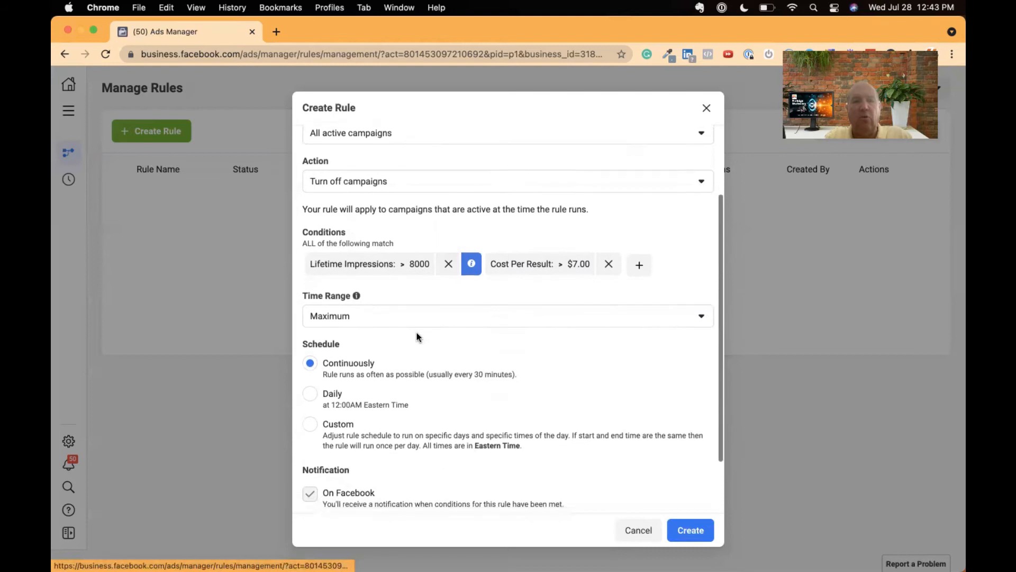
{"action": "left_click", "coordinate": [408, 302]}
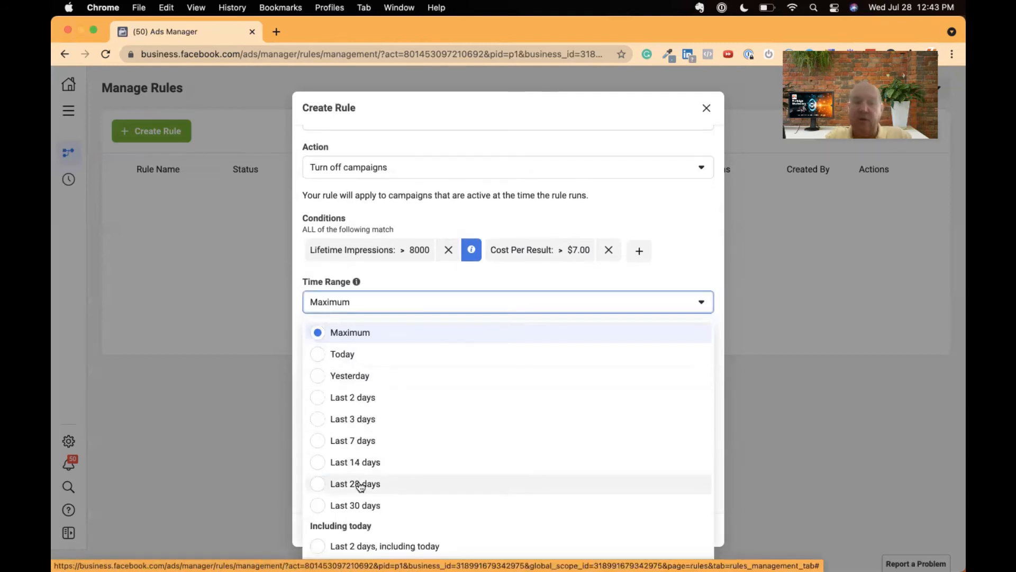
{"action": "scroll", "coordinate": [365, 463], "scroll_direction": "down", "scroll_amount": 3}
{"action": "scroll", "coordinate": [368, 467], "scroll_direction": "up", "scroll_amount": 2}
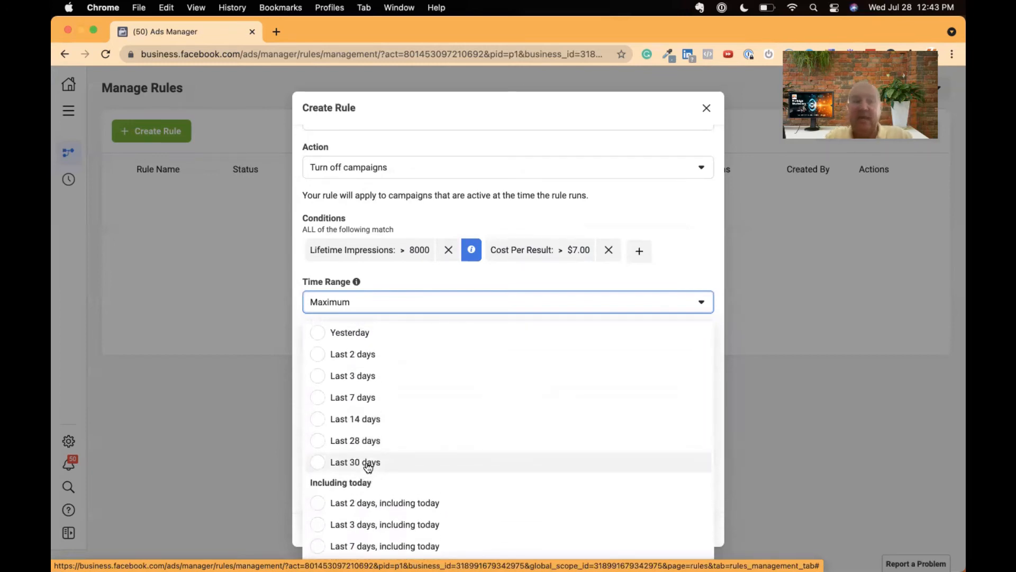
{"action": "scroll", "coordinate": [366, 465], "scroll_direction": "down", "scroll_amount": 3}
{"action": "scroll", "coordinate": [365, 466], "scroll_direction": "up", "scroll_amount": 5}
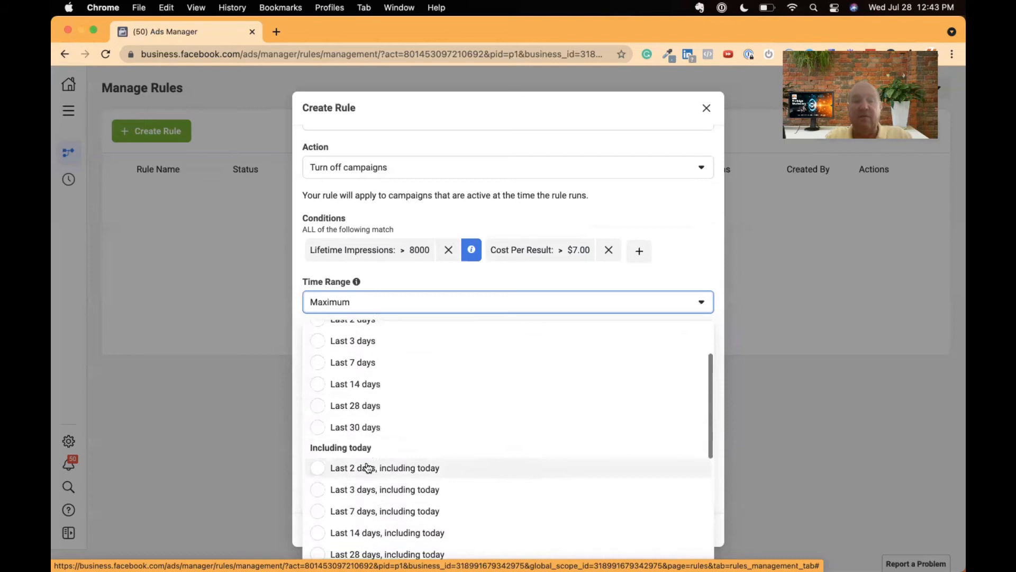
{"action": "left_click", "coordinate": [351, 332]}
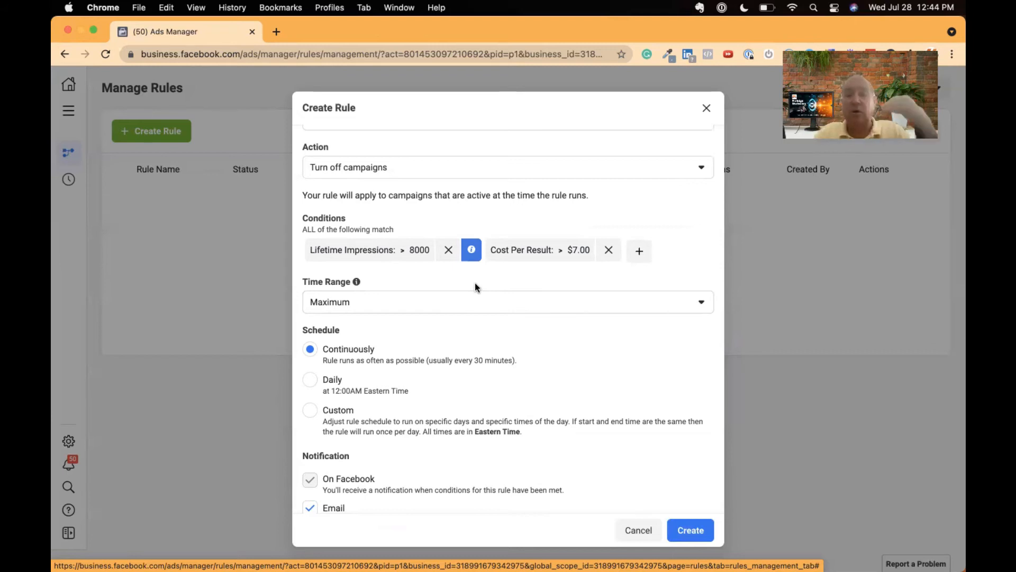
- Try the Daily and Custom schedule options and return the rule's schedule to Continuously
{"action": "scroll", "coordinate": [475, 284], "scroll_direction": "down", "scroll_amount": 2}
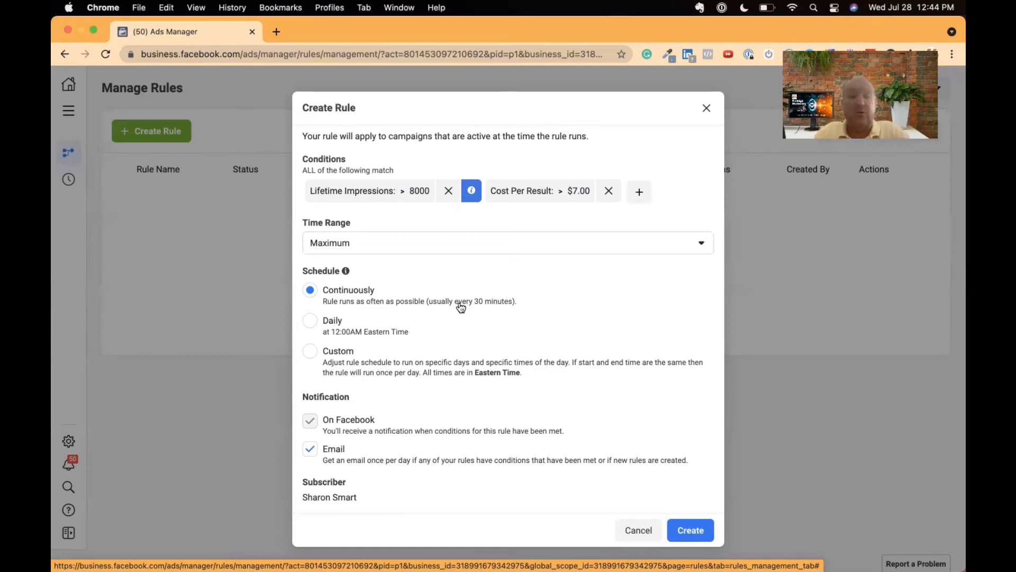
{"action": "left_click", "coordinate": [310, 322]}
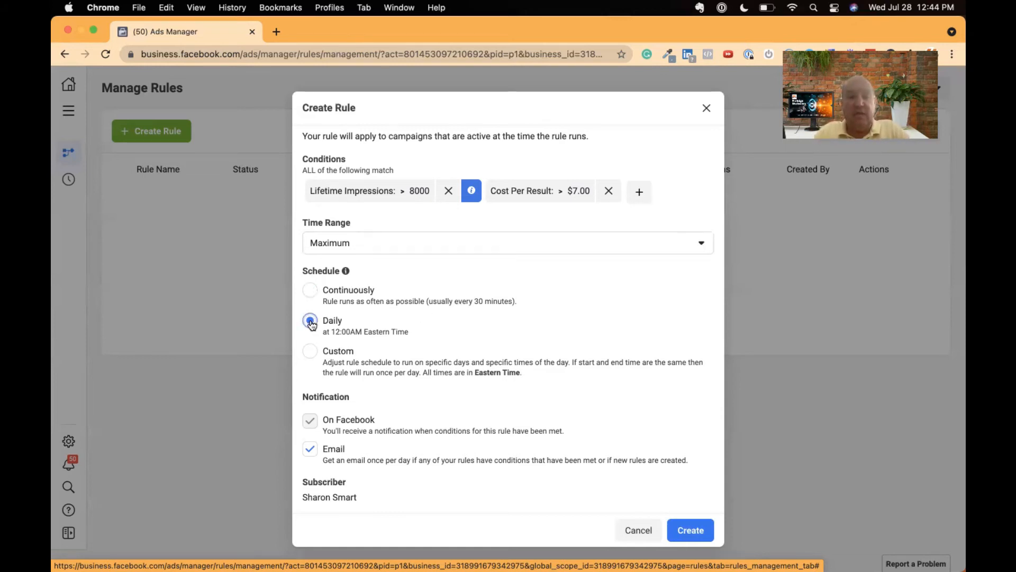
{"action": "left_click", "coordinate": [313, 352]}
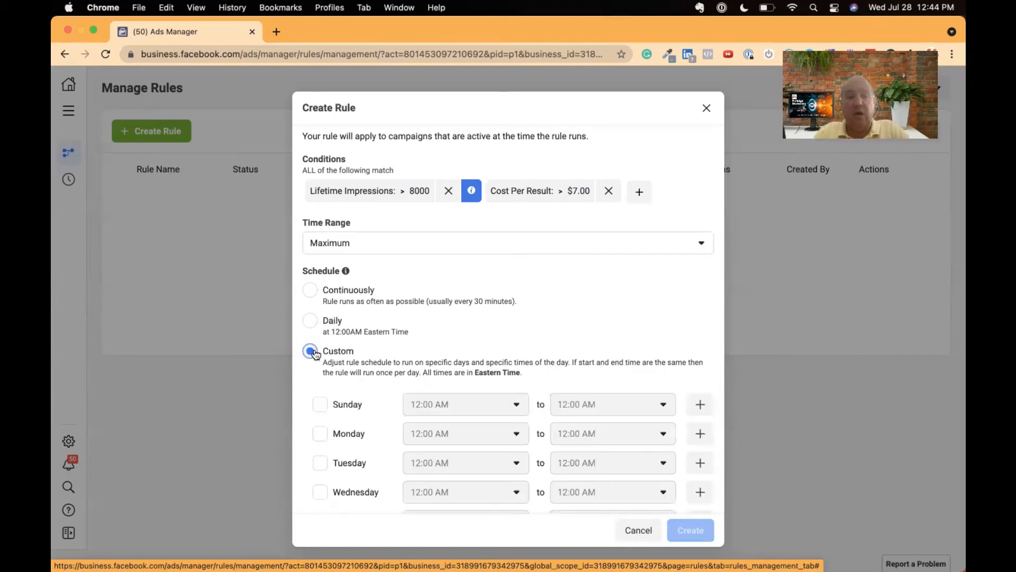
{"action": "scroll", "coordinate": [315, 353], "scroll_direction": "down", "scroll_amount": 5}
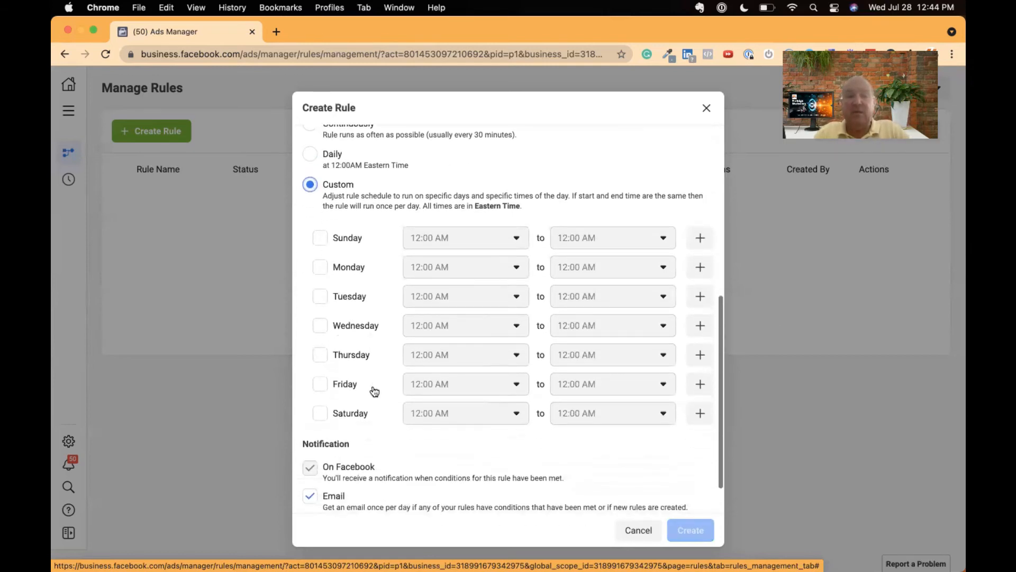
{"action": "scroll", "coordinate": [367, 188], "scroll_direction": "up", "scroll_amount": 3}
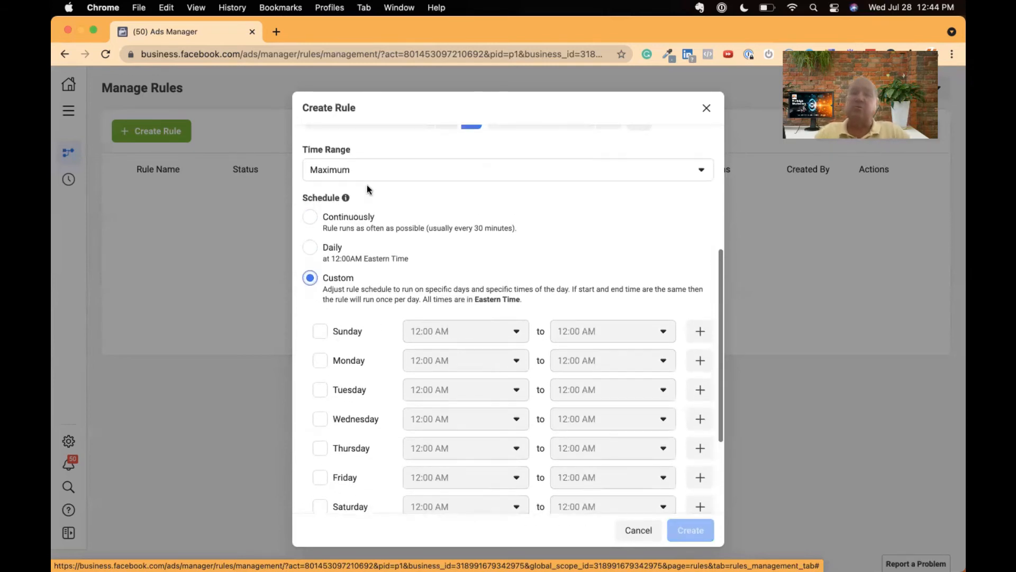
{"action": "scroll", "coordinate": [367, 185], "scroll_direction": "up", "scroll_amount": 8}
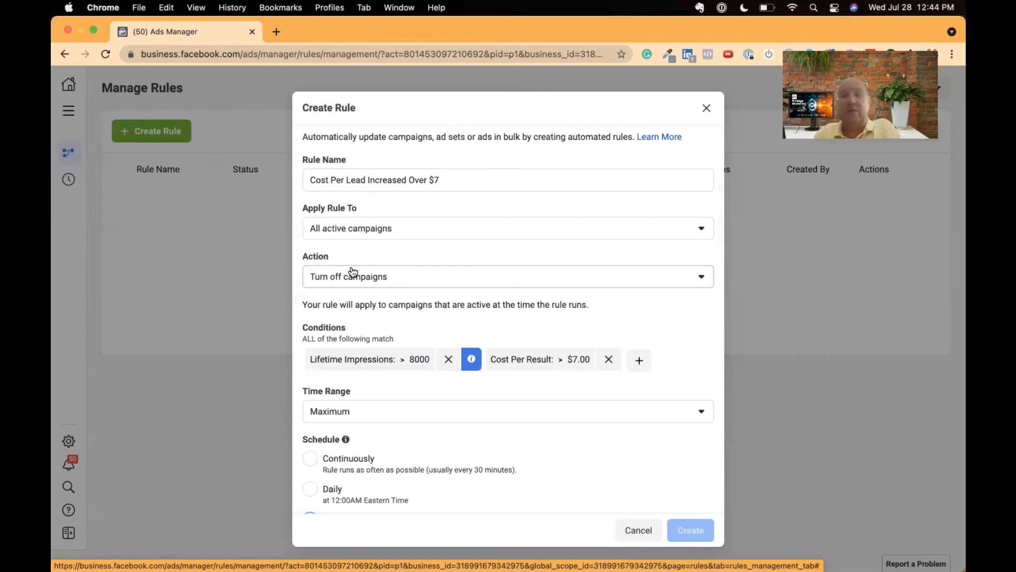
{"action": "scroll", "coordinate": [353, 271], "scroll_direction": "down", "scroll_amount": 5}
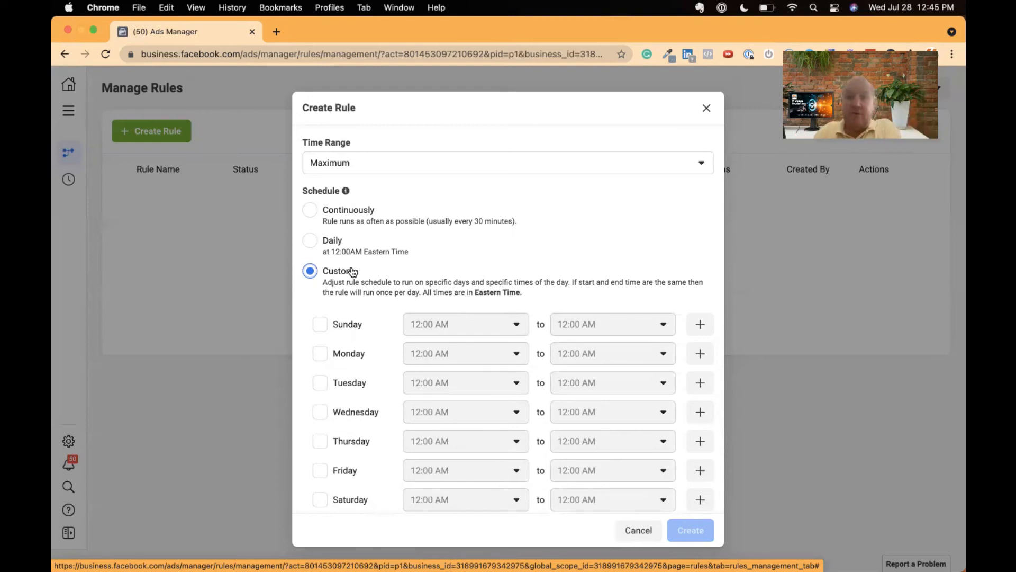
{"action": "left_click", "coordinate": [337, 210]}
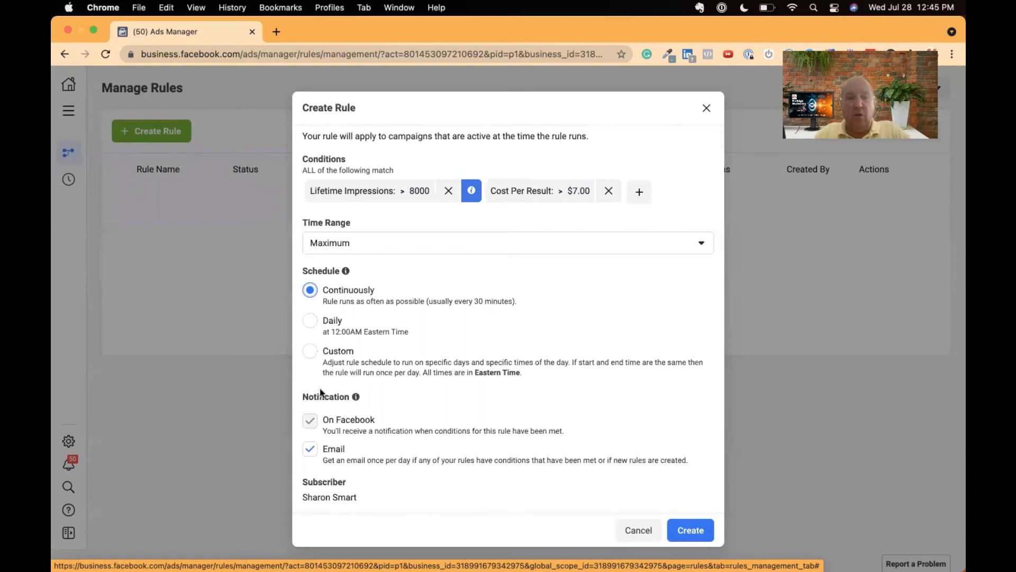
- Create the cost-per-lead rule and close the confirmation message
{"action": "left_click_drag", "start_coordinate": [327, 419], "coordinate": [376, 420]}
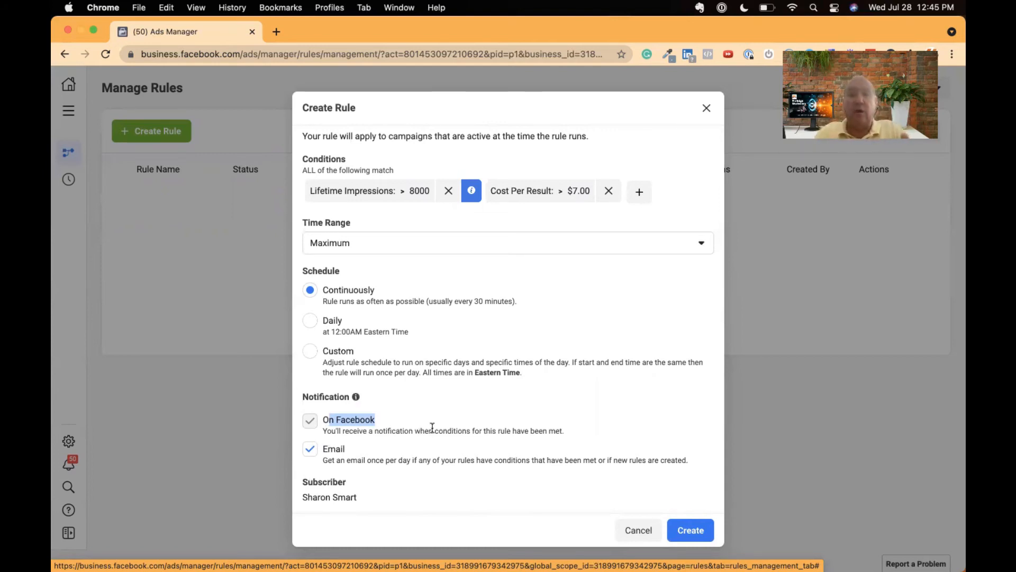
{"action": "left_click", "coordinate": [689, 530]}
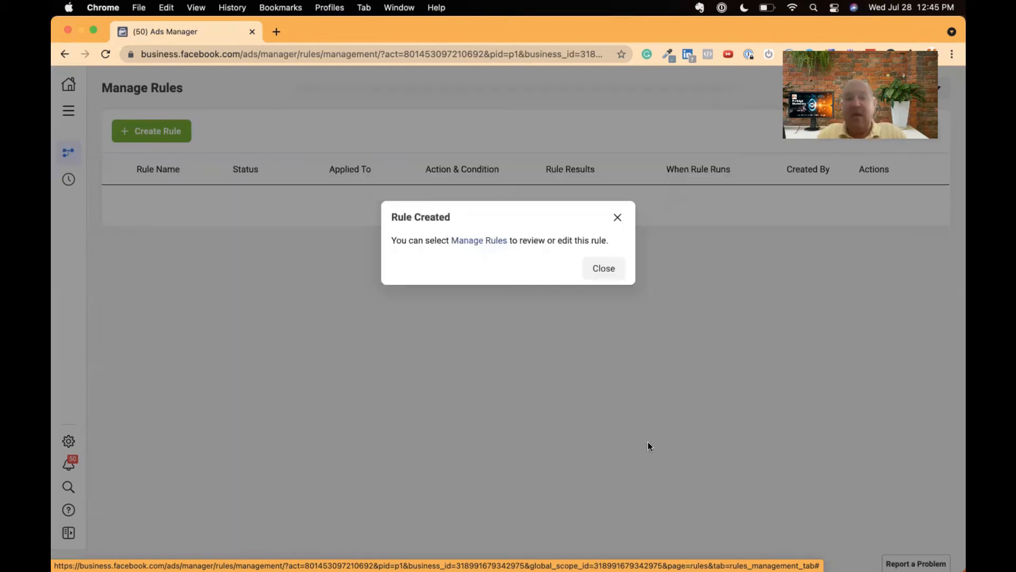
{"action": "left_click", "coordinate": [604, 269]}
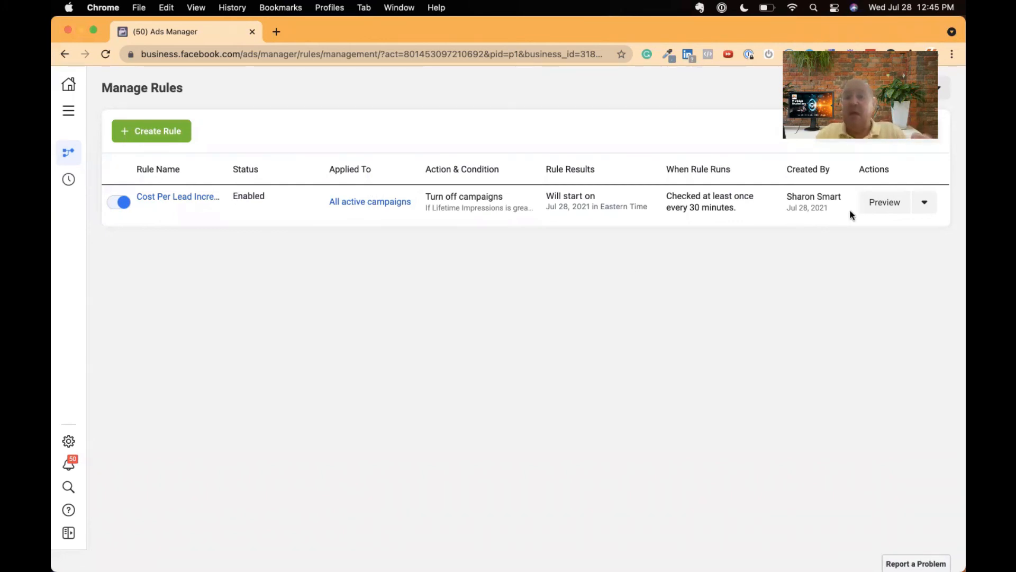
- Review the management actions available for the existing cost-per-lead rule
{"action": "left_click", "coordinate": [924, 201]}
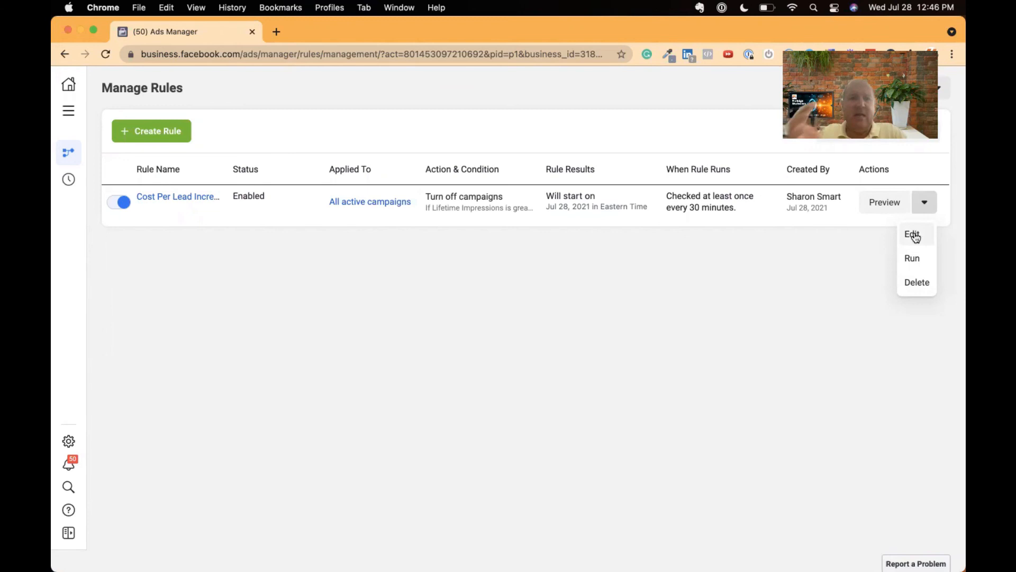
{"action": "left_click", "coordinate": [715, 264]}
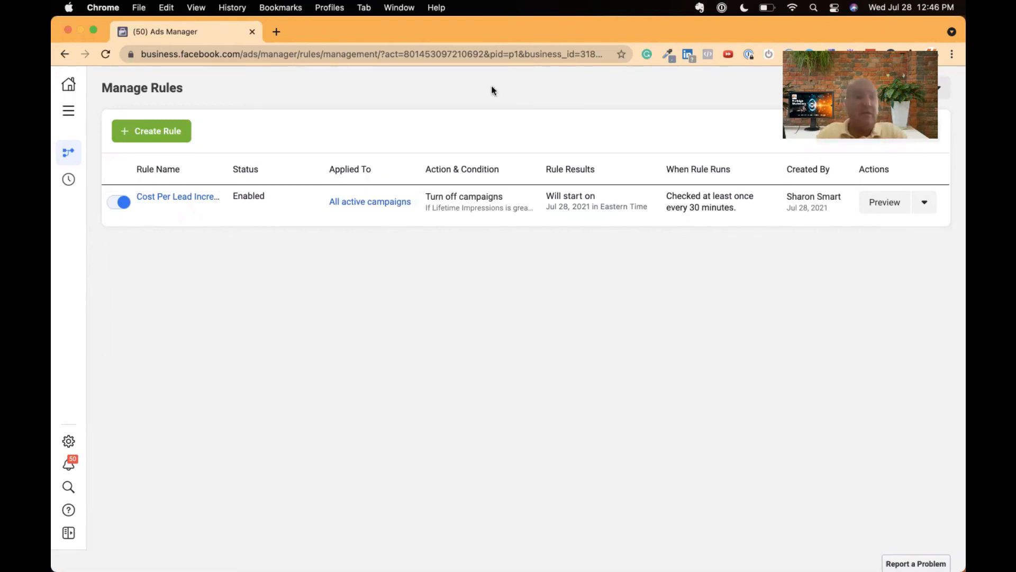
- Start a new rule for all active ad sets and try the Increase daily budget by action
{"action": "left_click", "coordinate": [153, 130]}
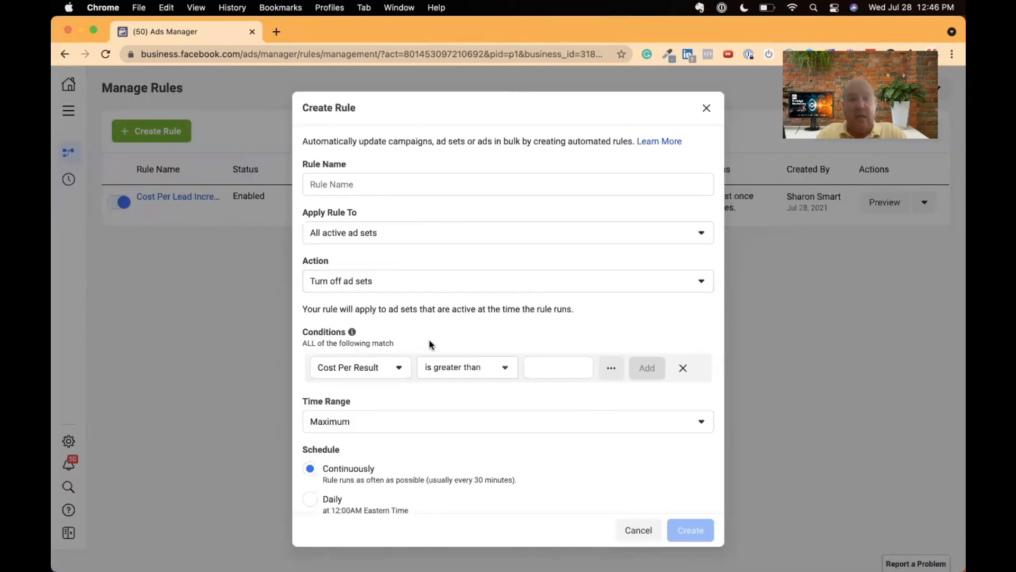
{"action": "left_click", "coordinate": [423, 279]}
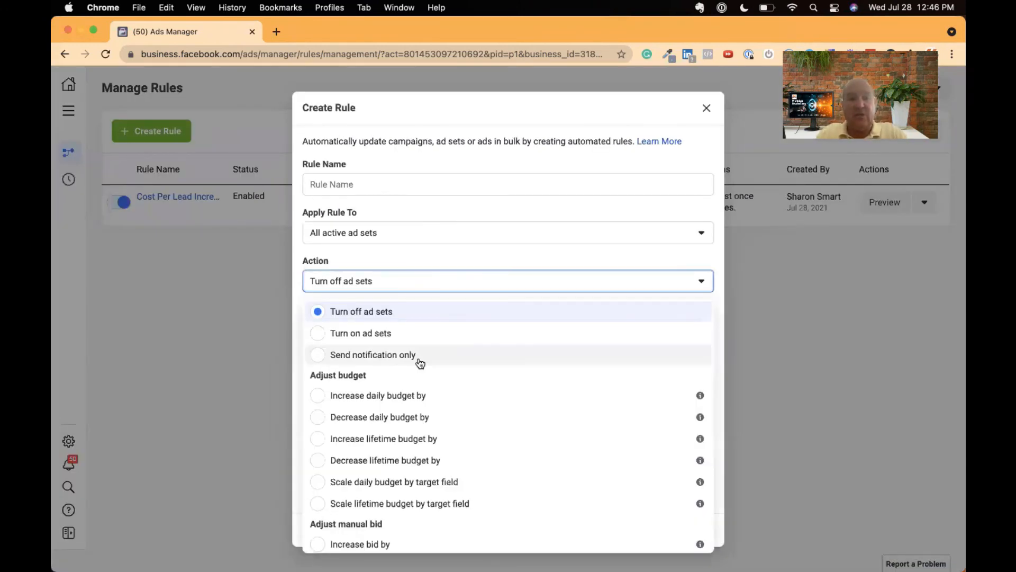
{"action": "scroll", "coordinate": [419, 359], "scroll_direction": "down", "scroll_amount": 2}
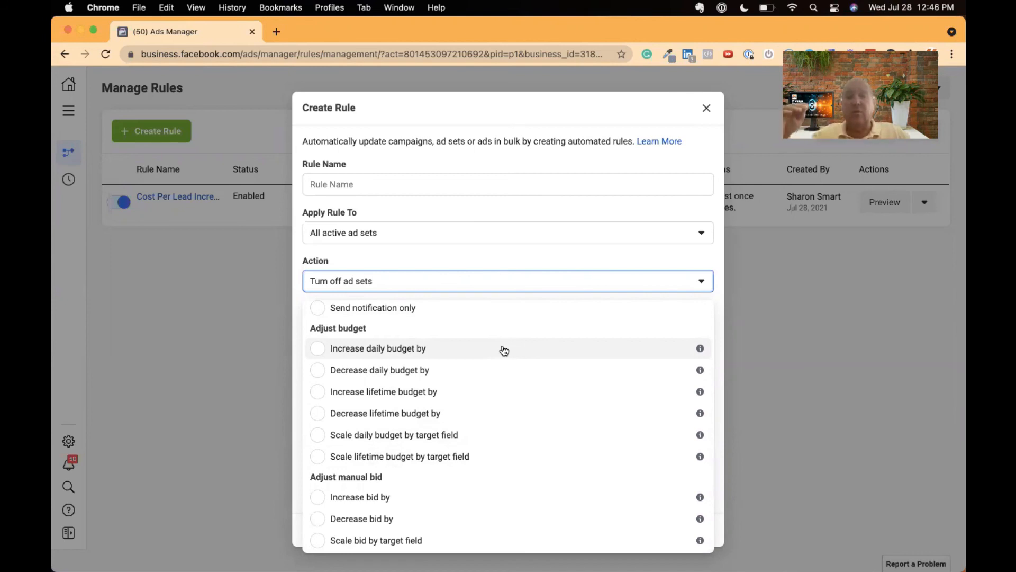
{"action": "left_click", "coordinate": [426, 350]}
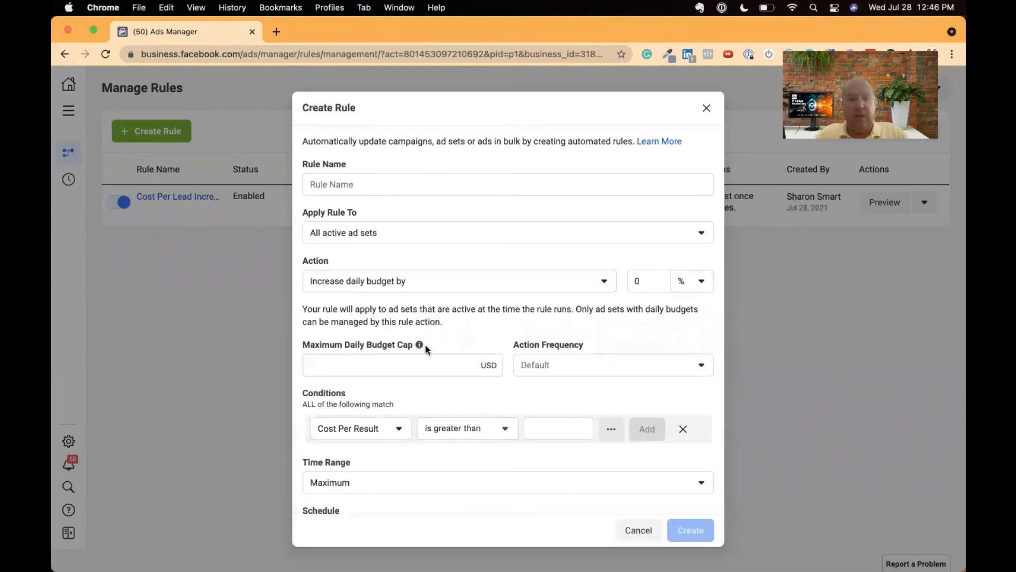
- Try a $2.00 maximum daily budget cap with Once Daily and Once Weekly action frequencies, and discard the unsaved rule
{"action": "left_click", "coordinate": [440, 366]}
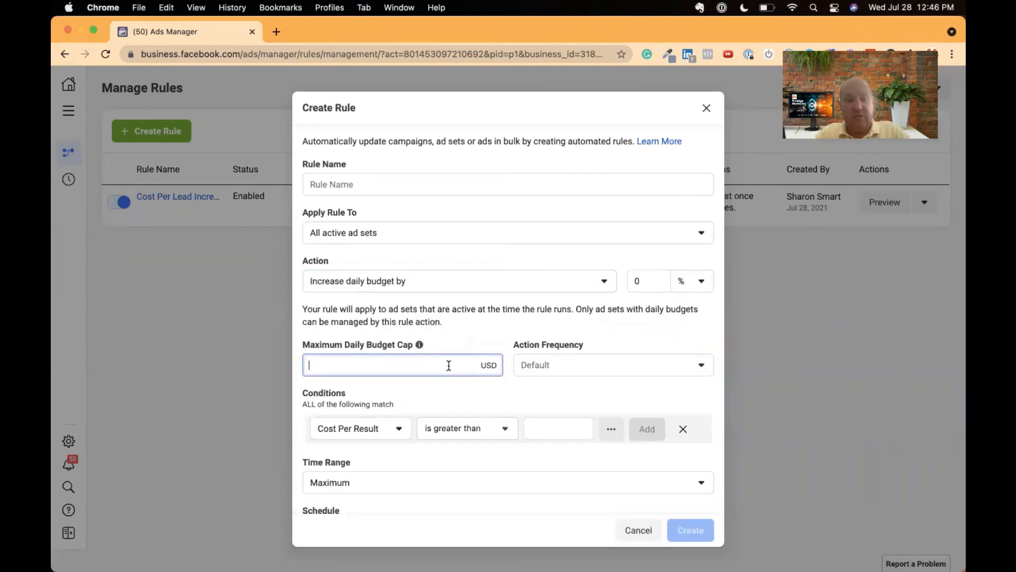
{"action": "type", "text": "2"}
{"action": "left_click", "coordinate": [548, 366]}
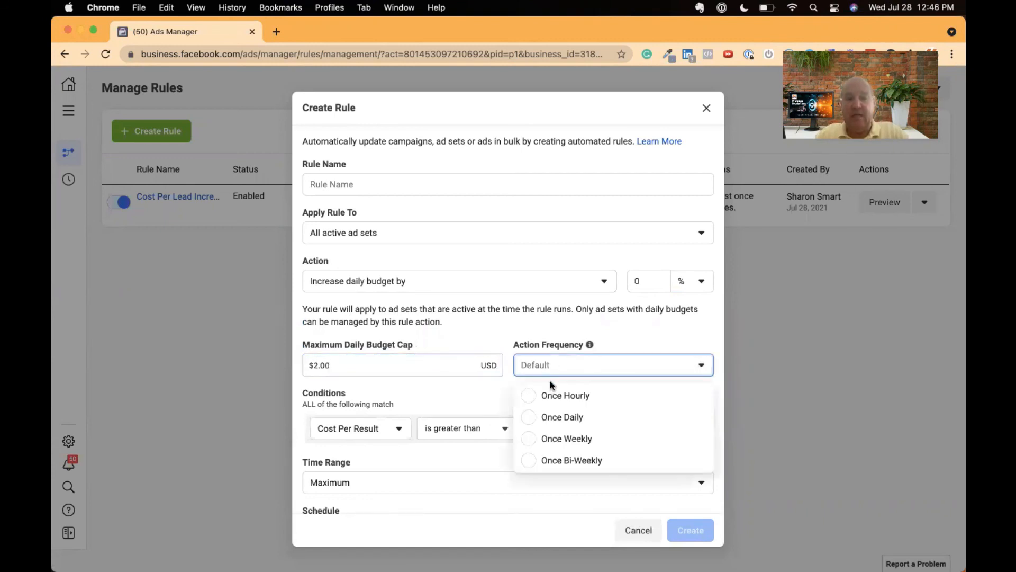
{"action": "left_click", "coordinate": [537, 417]}
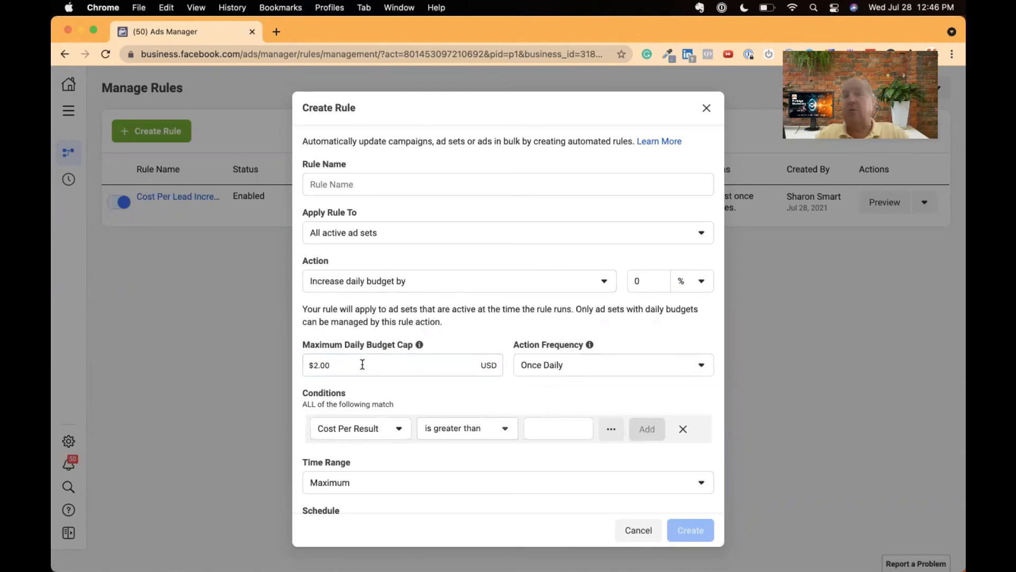
{"action": "left_click", "coordinate": [544, 367]}
{"action": "left_click", "coordinate": [531, 442]}
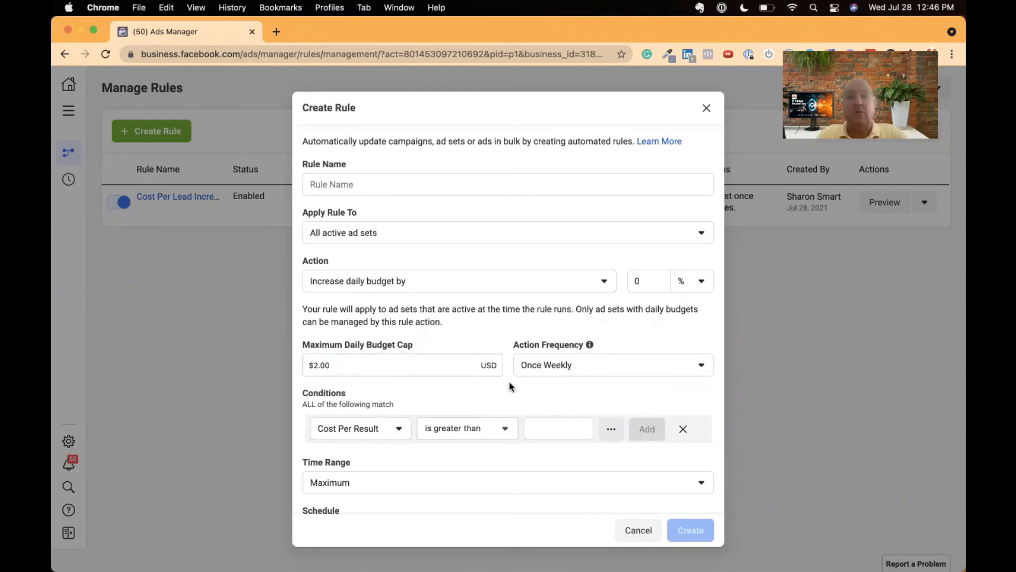
{"action": "left_click", "coordinate": [705, 109]}
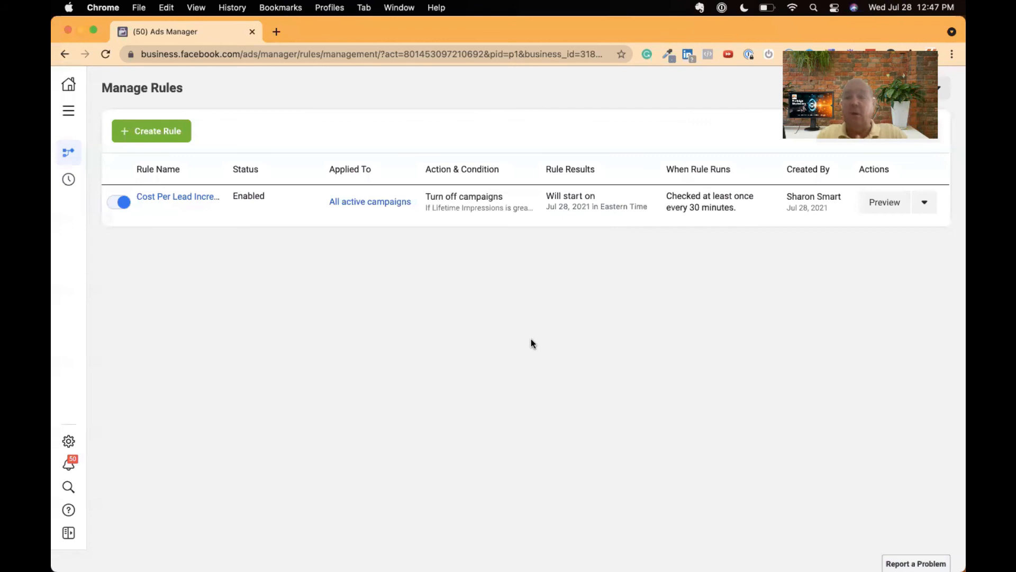